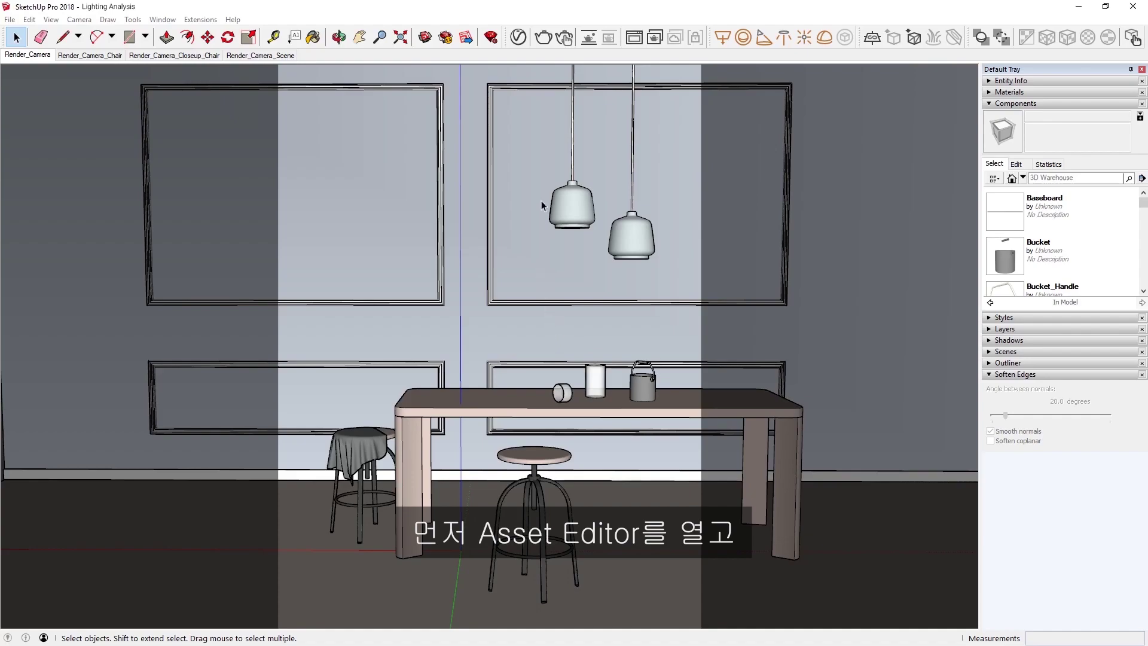
Step: Open the V-Ray Asset Editor's render settings and set the denoiser's update frequency to 100
{"action": "left_click", "coordinate": [518, 37]}
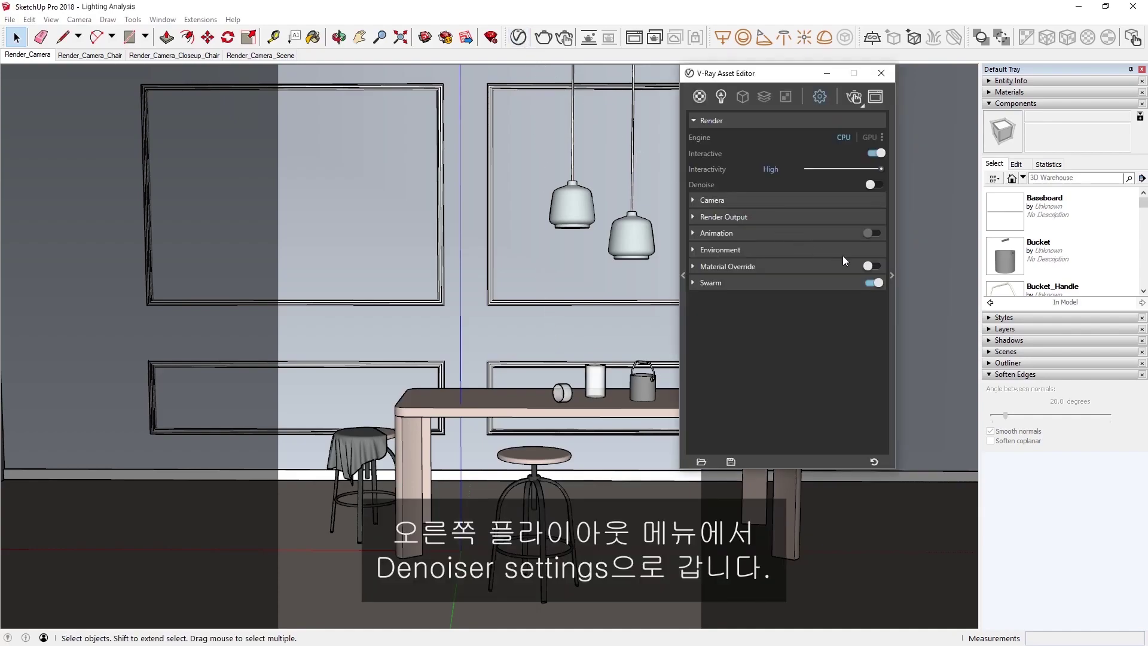
{"action": "left_click", "coordinate": [892, 276]}
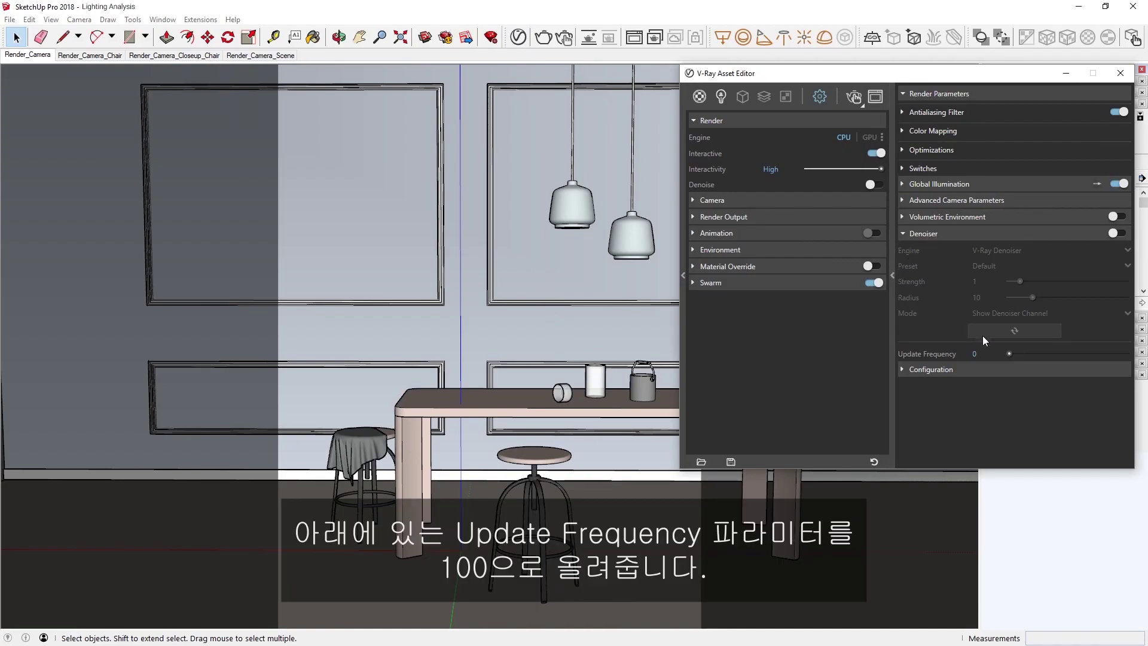
{"action": "left_click_drag", "start_coordinate": [1010, 353], "coordinate": [1127, 353]}
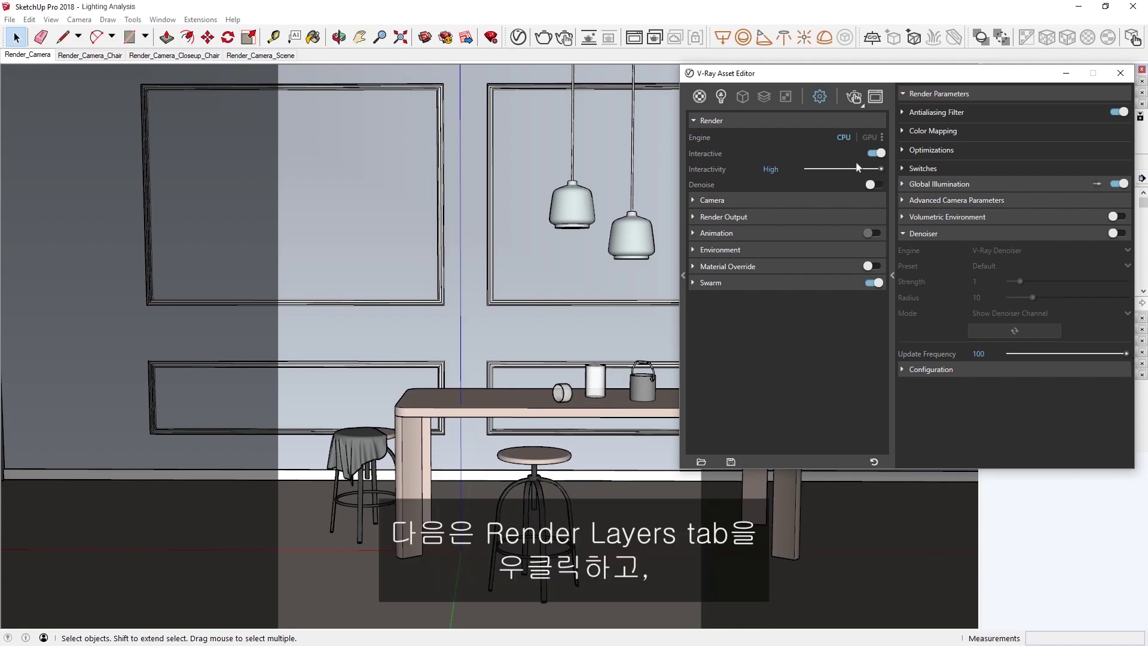
Step: Add a Lighting Analysis render element in Grid Overlay display mode and view it in an interactive render
{"action": "left_click", "coordinate": [764, 97]}
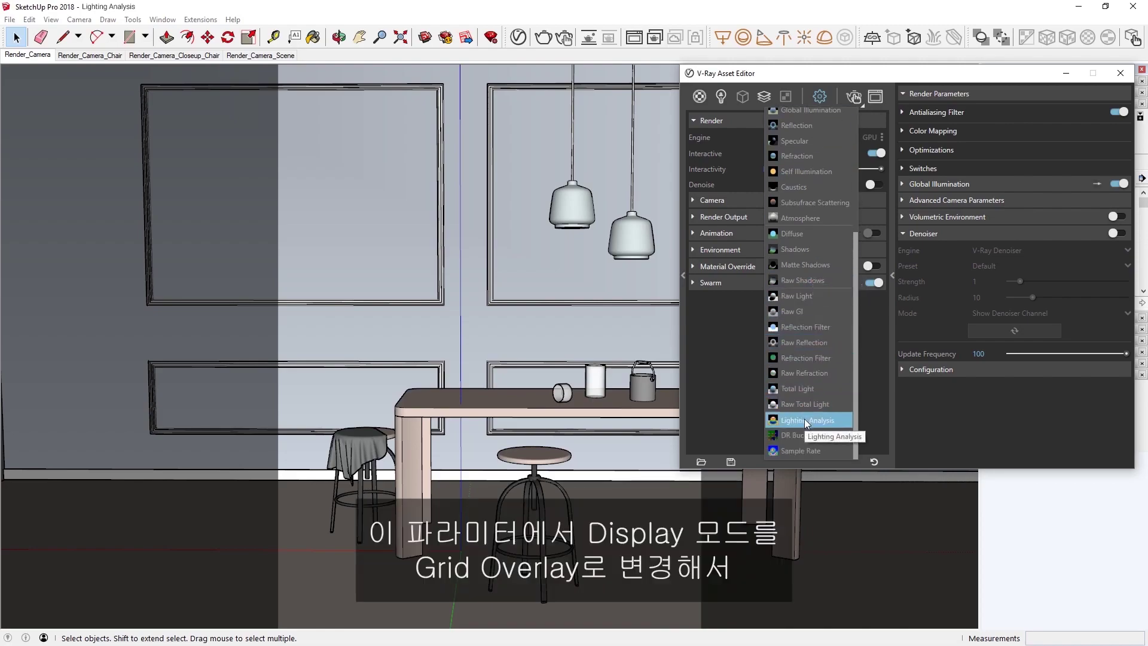
{"action": "left_click", "coordinate": [805, 419]}
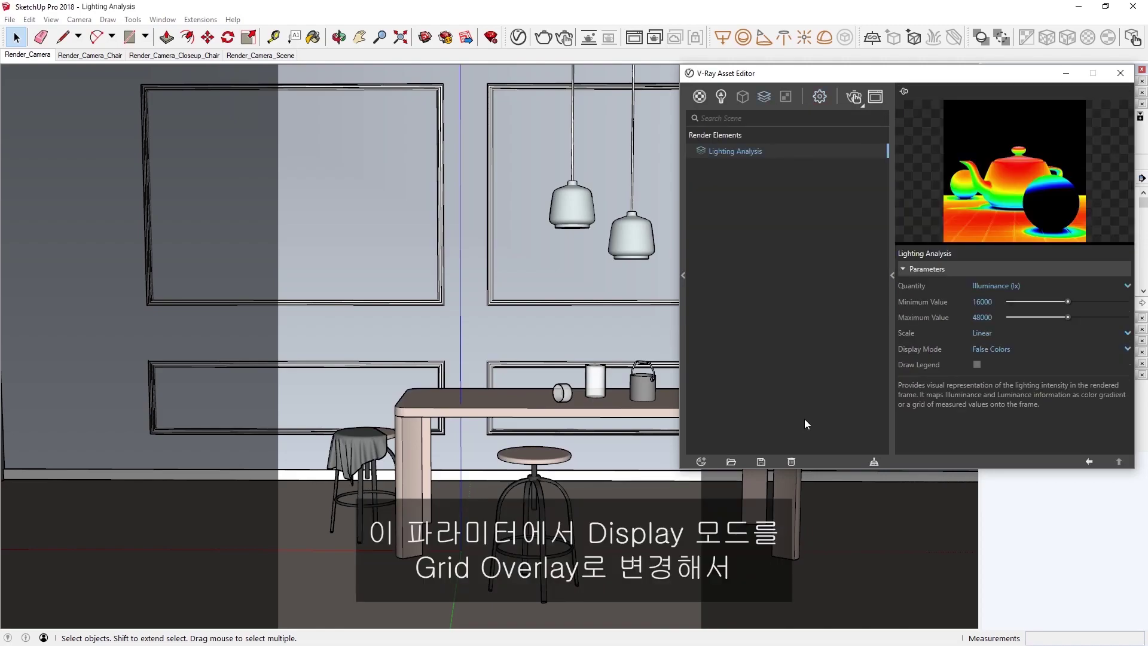
{"action": "left_click", "coordinate": [997, 351]}
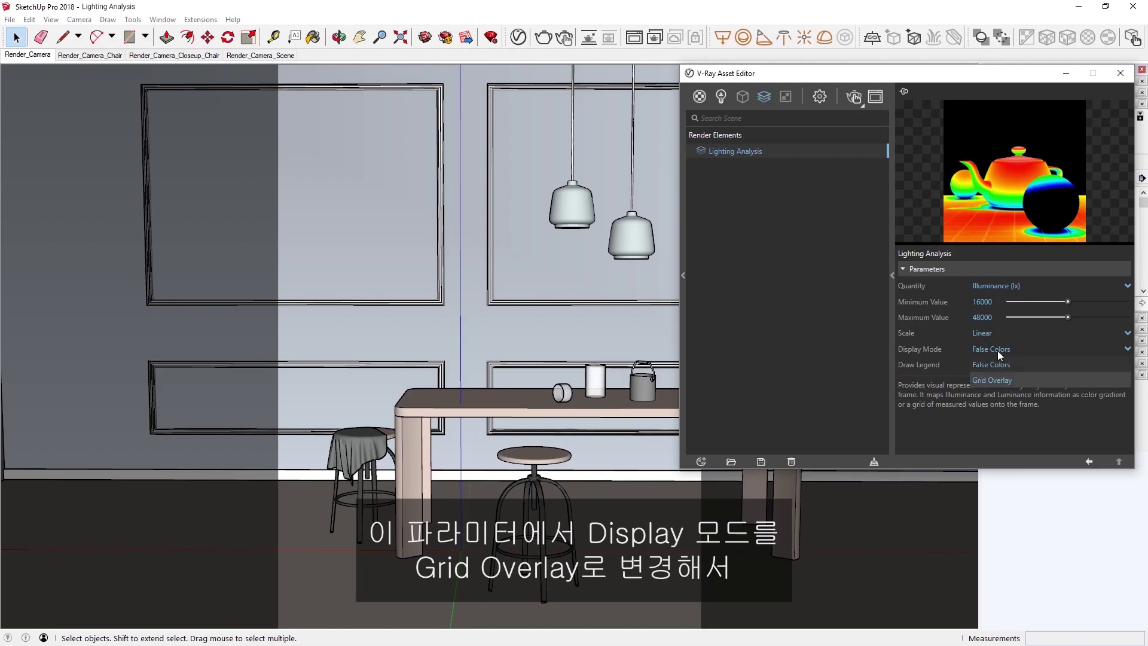
{"action": "left_click", "coordinate": [993, 380]}
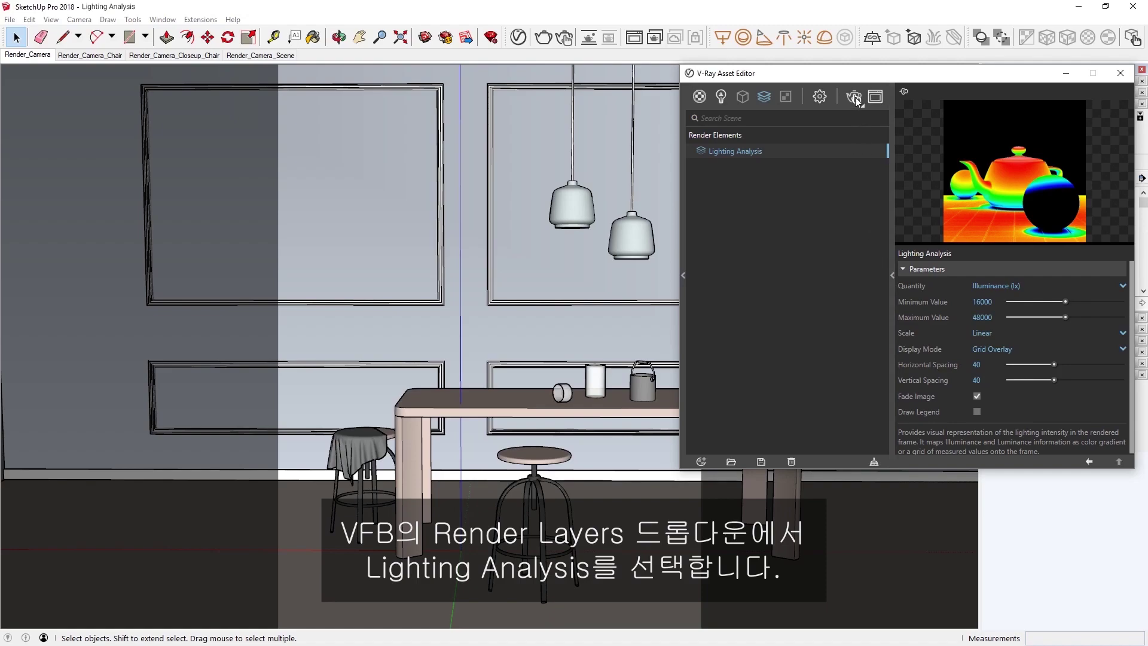
{"action": "left_click", "coordinate": [855, 97]}
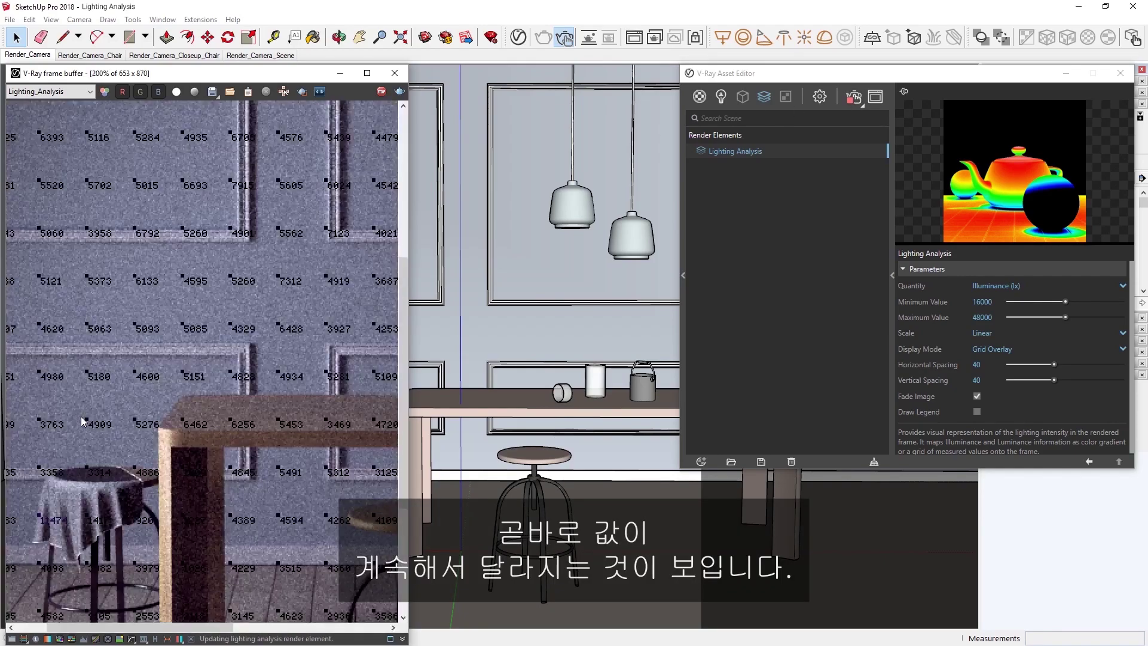
{"action": "scroll", "coordinate": [145, 376], "scroll_direction": "up", "scroll_amount": 2}
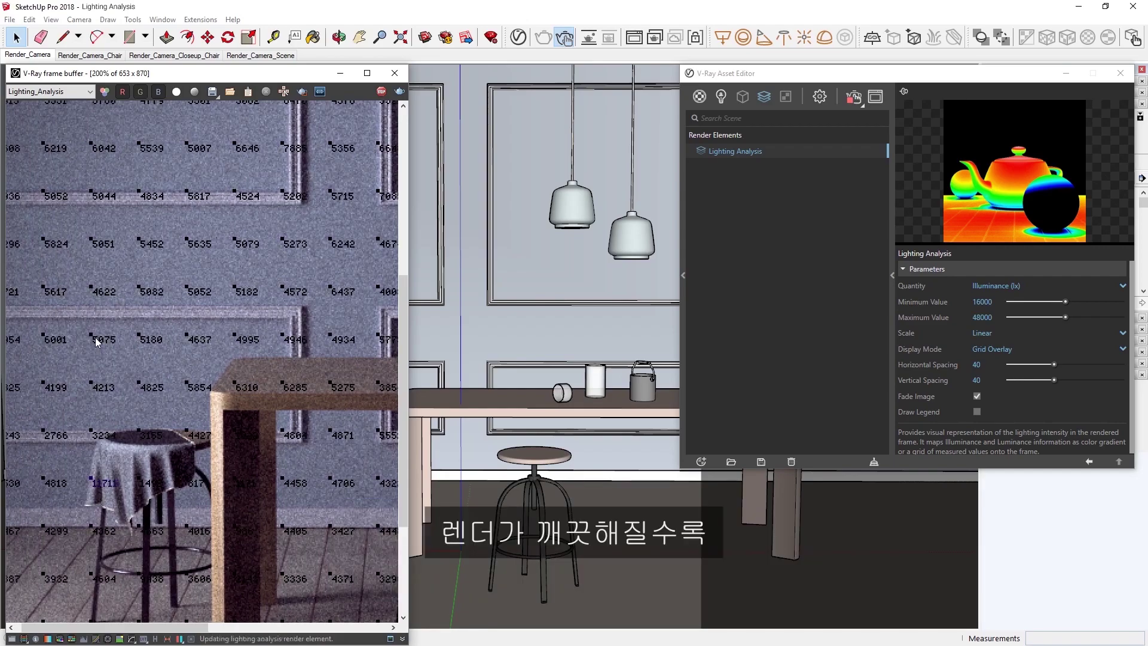
Step: Tighten the grid overlay's horizontal spacing, trying 30 first and settling on 25
{"action": "left_click_drag", "start_coordinate": [982, 364], "coordinate": [921, 363]}
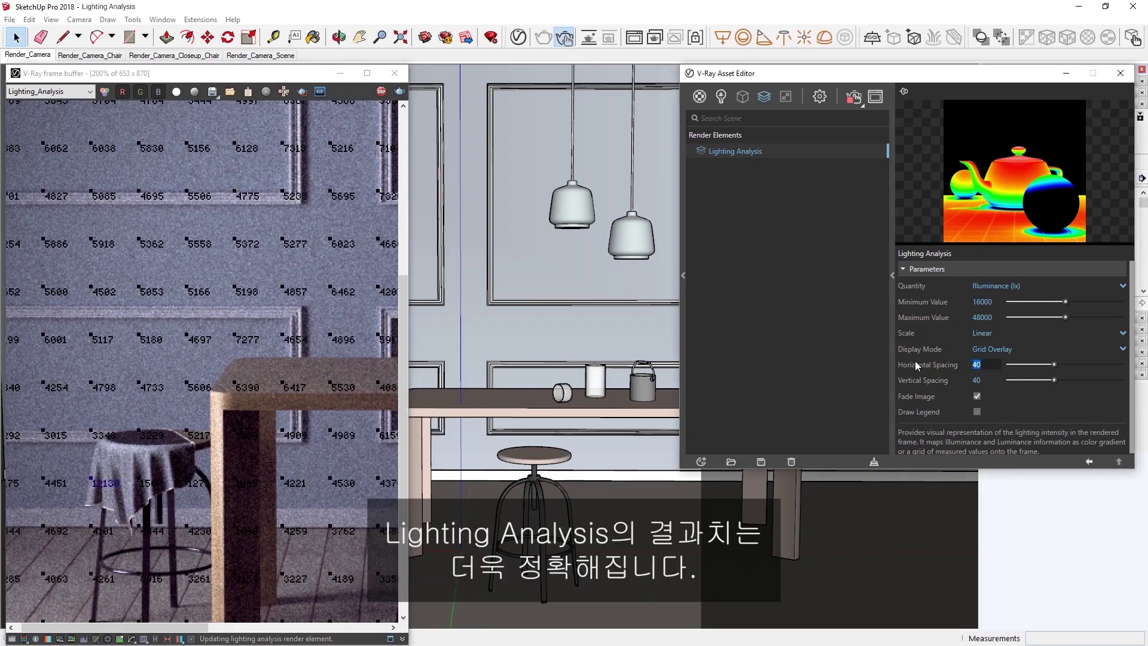
{"action": "type", "text": "30"}
{"action": "key", "text": "Return"}
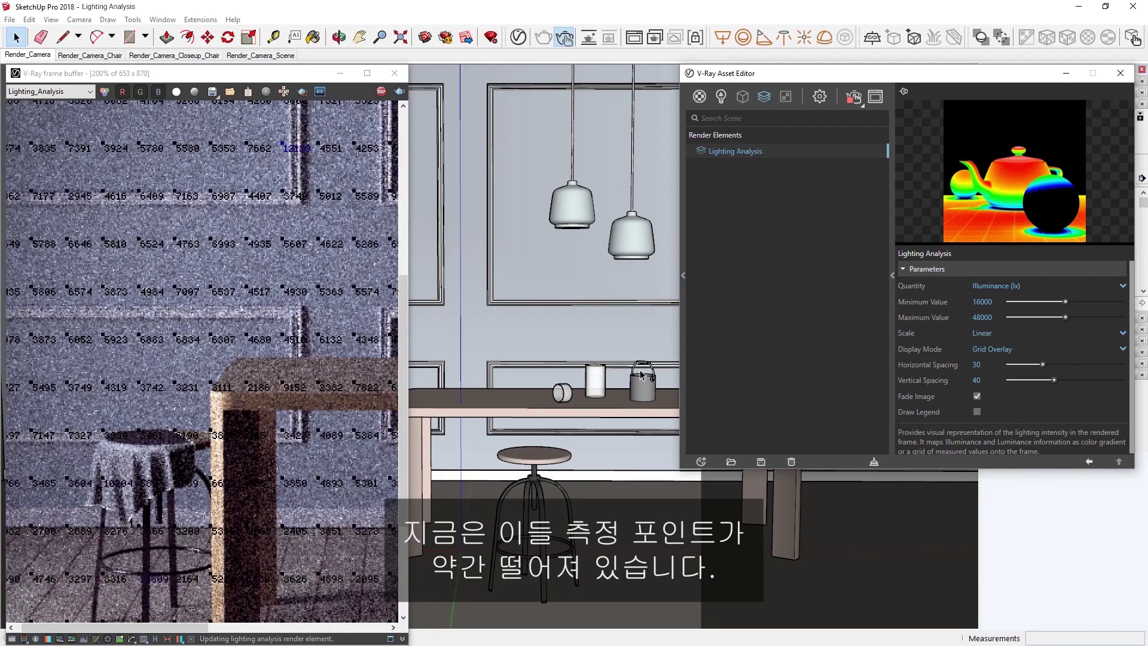
{"action": "left_click_drag", "start_coordinate": [984, 365], "coordinate": [963, 362]}
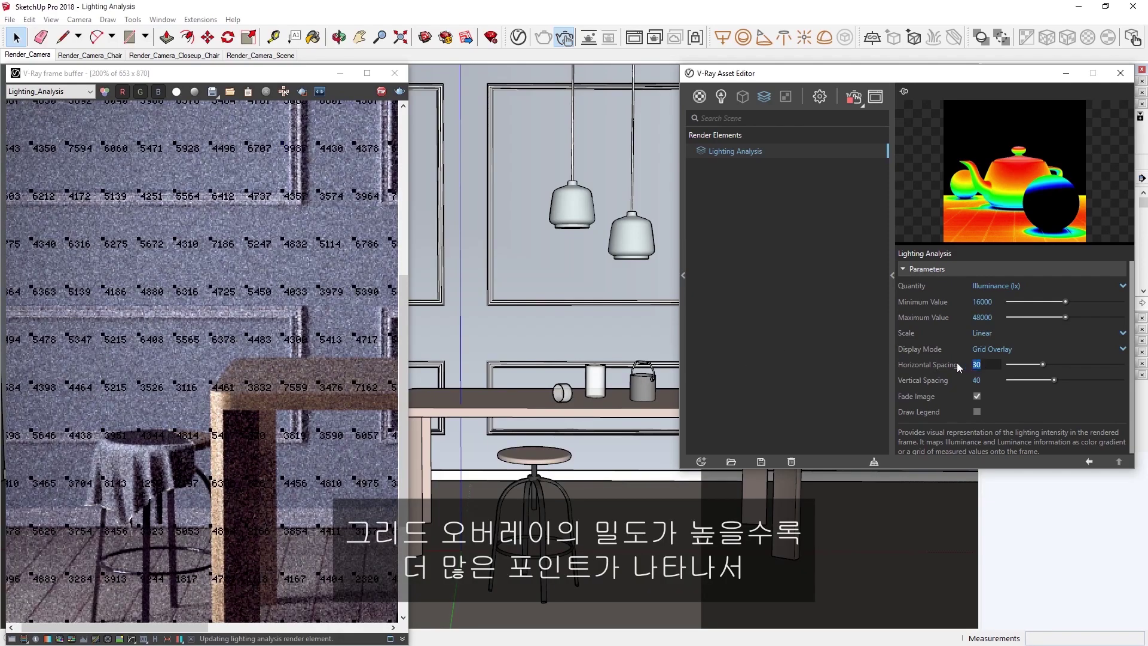
{"action": "type", "text": "25"}
{"action": "key", "text": "Return"}
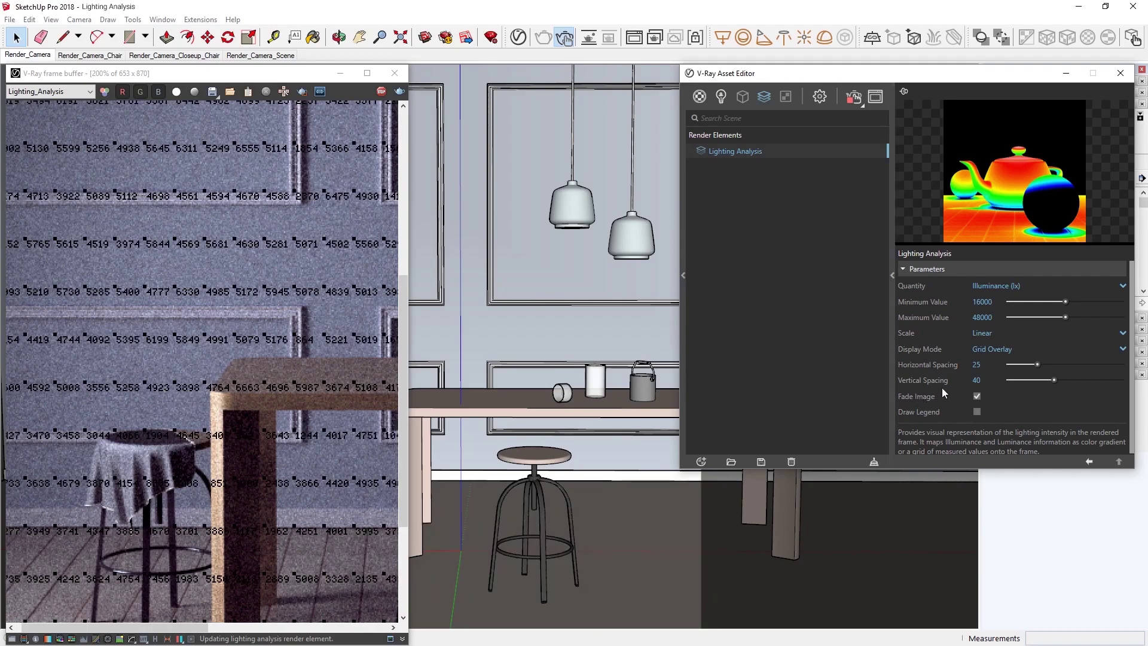
Step: Tighten the grid overlay's vertical spacing, trying 20 first and settling on 10
{"action": "left_click_drag", "start_coordinate": [989, 381], "coordinate": [912, 378]}
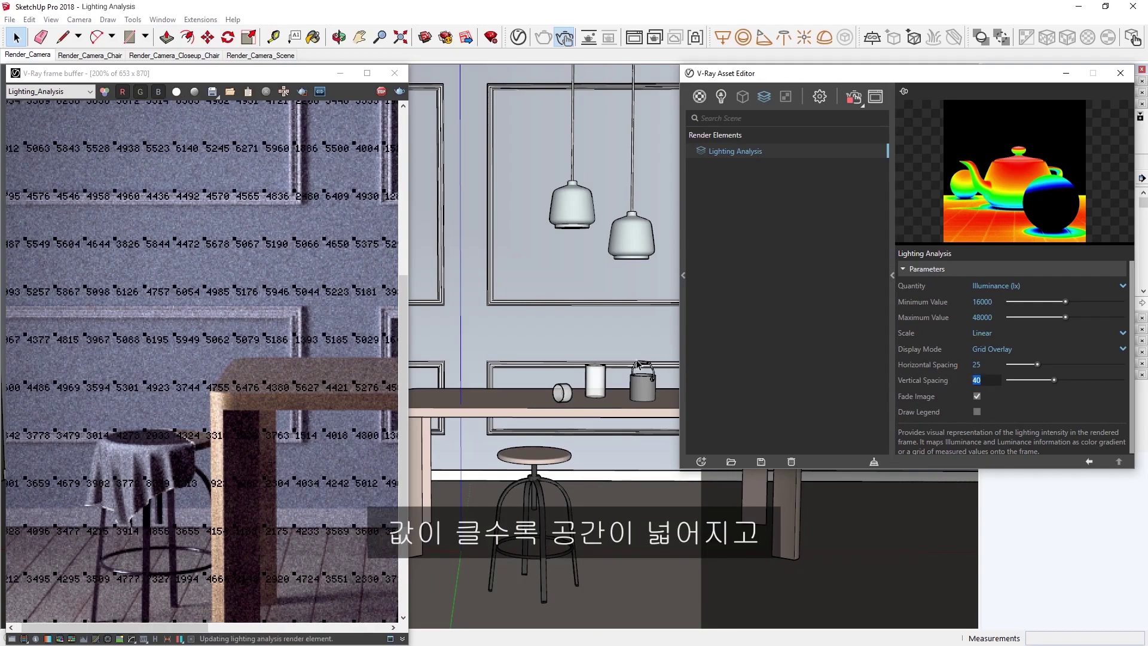
{"action": "type", "text": "20"}
{"action": "key", "text": "Return"}
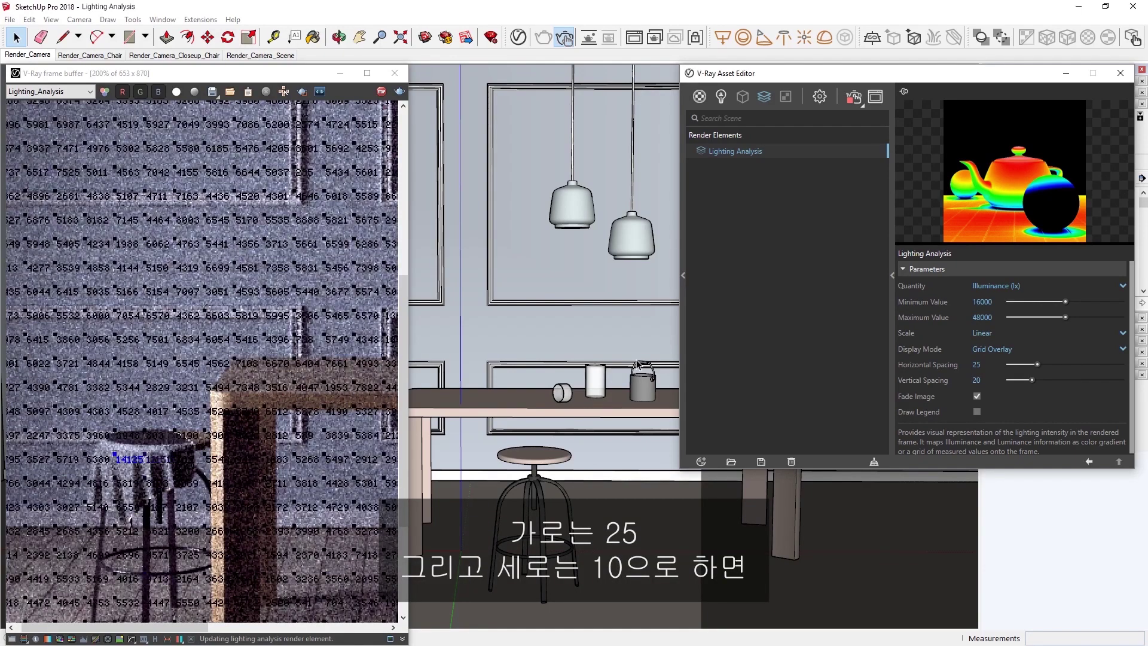
{"action": "left_click_drag", "start_coordinate": [987, 380], "coordinate": [931, 383]}
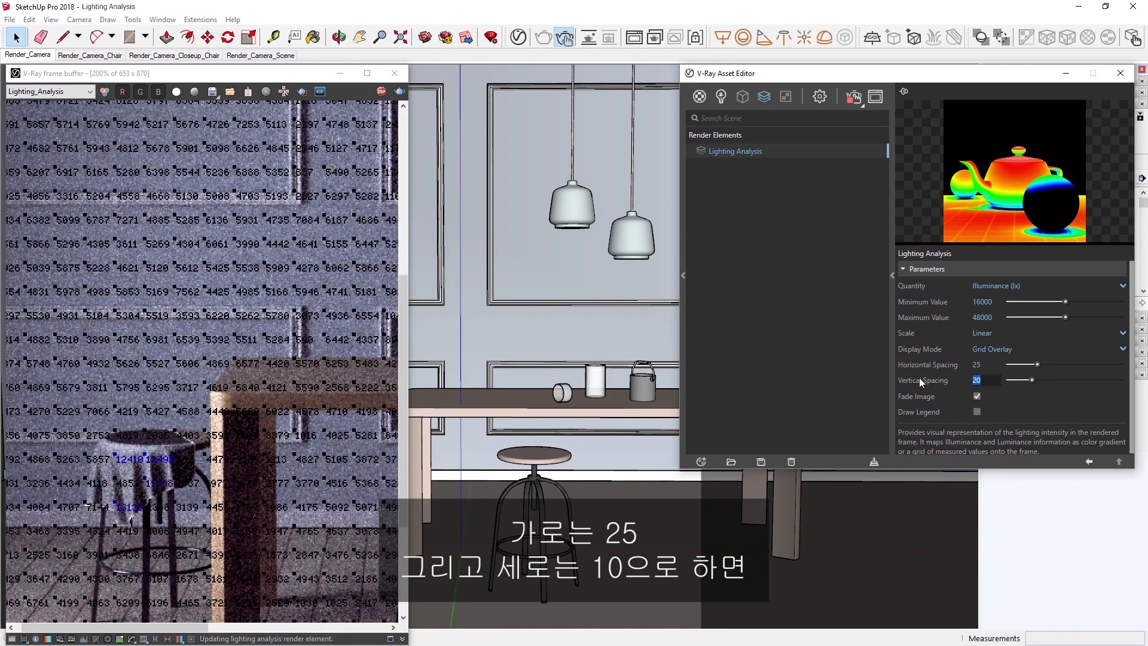
{"action": "type", "text": "10"}
{"action": "key", "text": "Return"}
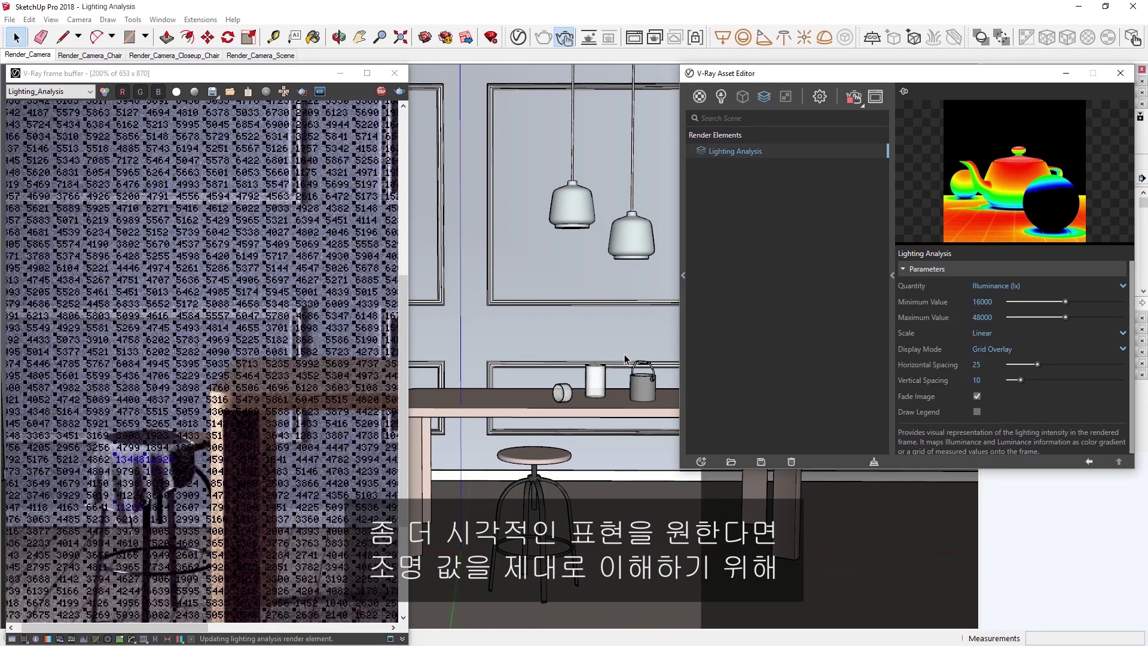
Step: Check the illuminance values around the pendant lamps and set the Lighting Analysis minimum value to 1500
{"action": "scroll", "coordinate": [311, 389], "scroll_direction": "down", "scroll_amount": 2}
{"action": "scroll", "coordinate": [350, 261], "scroll_direction": "up", "scroll_amount": 2}
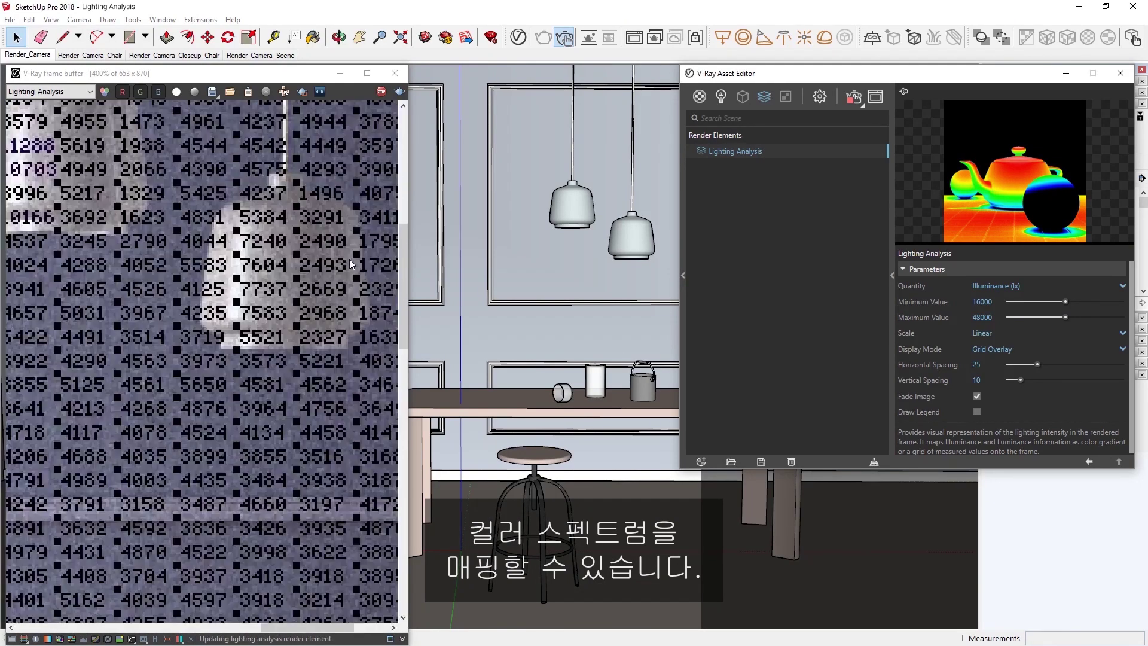
{"action": "middle_click_drag", "start_coordinate": [326, 279], "coordinate": [256, 302]}
{"action": "middle_click_drag", "start_coordinate": [151, 257], "coordinate": [247, 326]}
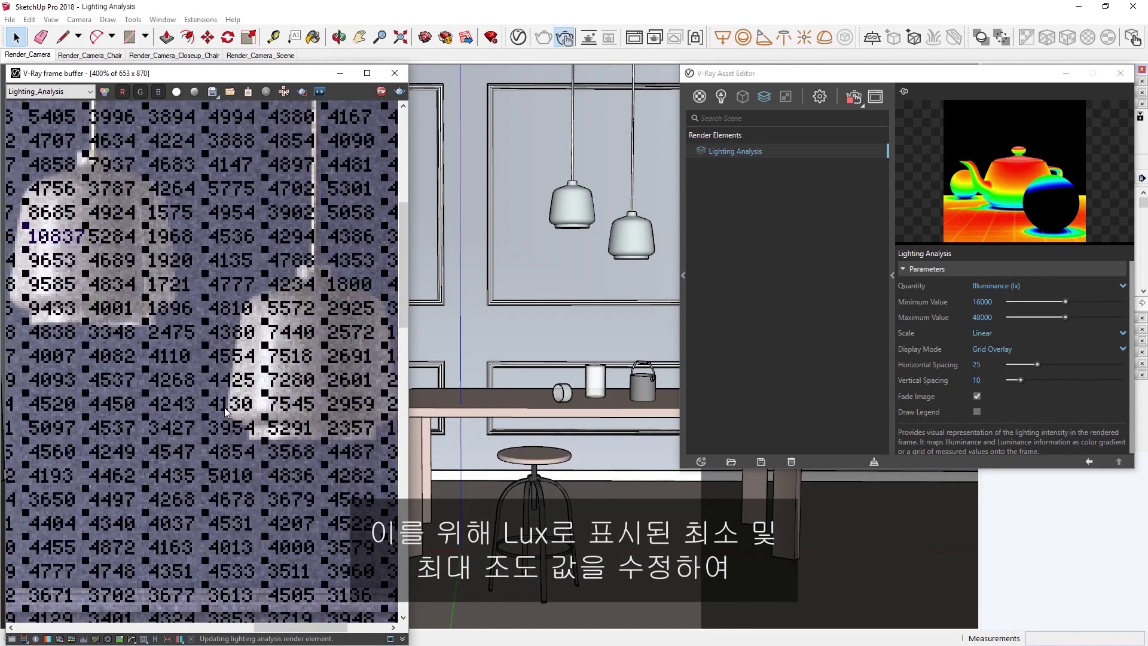
{"action": "left_click_drag", "start_coordinate": [995, 303], "coordinate": [926, 301]}
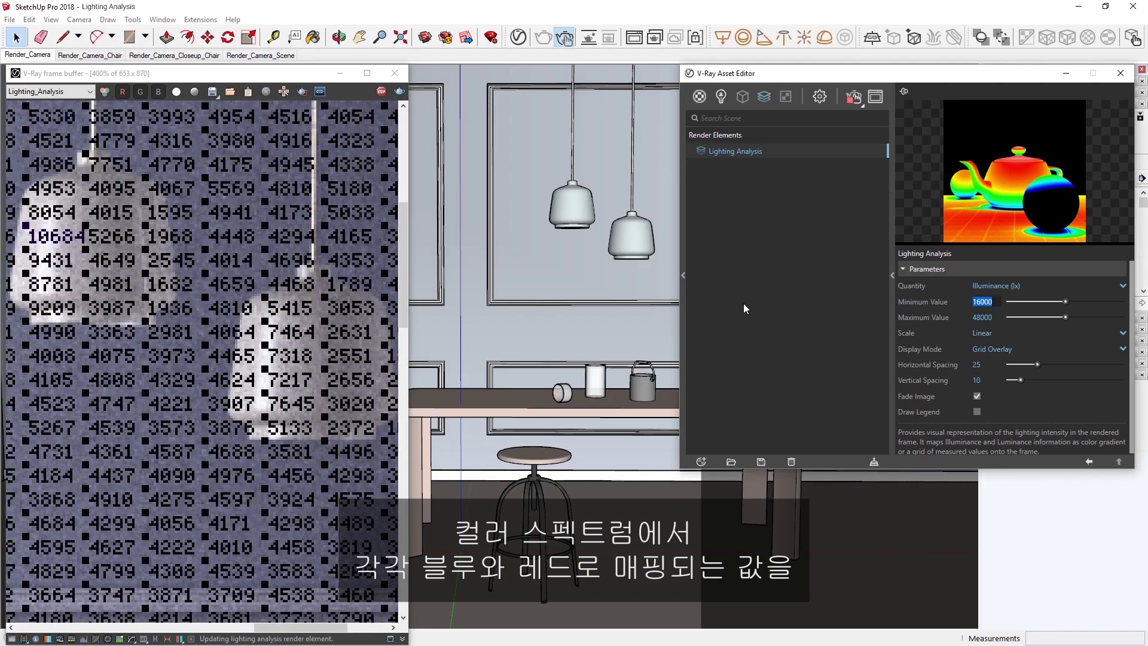
{"action": "type", "text": "1500"}
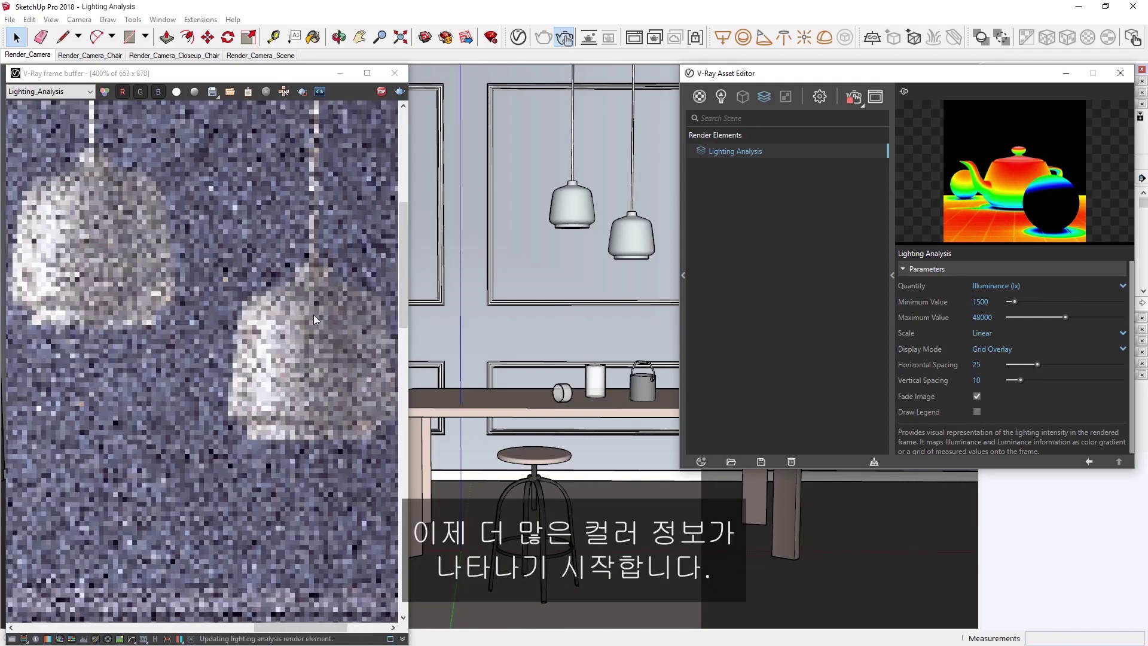
Step: Inspect the illuminance values on the cloth-covered stool and set the Lighting Analysis maximum value to 14000
{"action": "scroll", "coordinate": [313, 315], "scroll_direction": "down", "scroll_amount": 2}
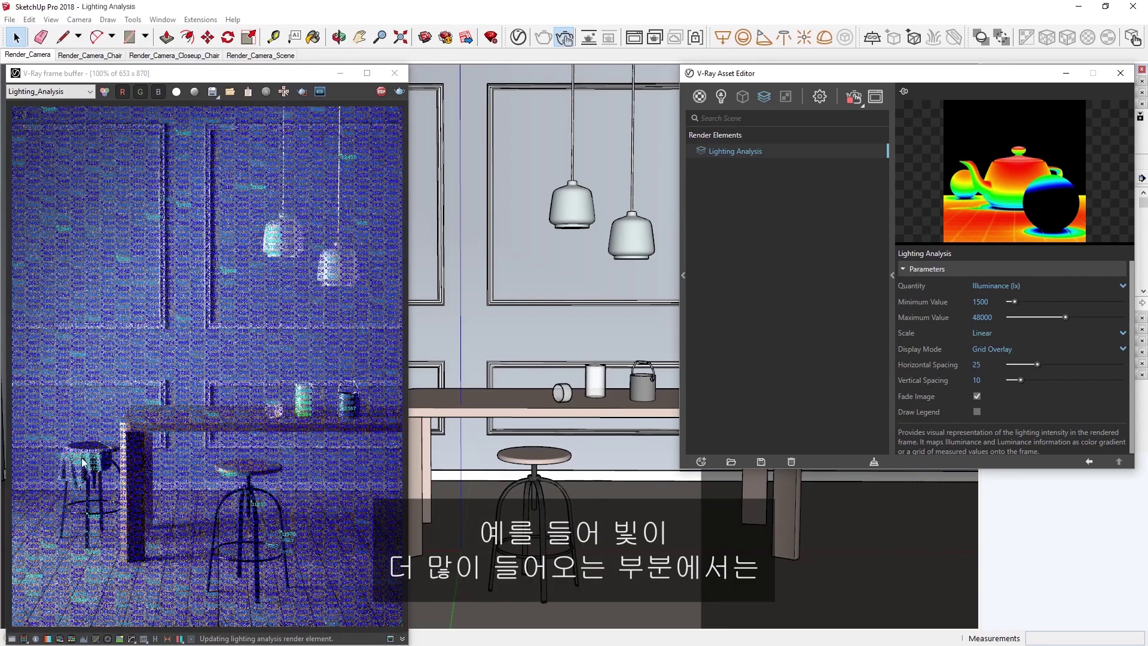
{"action": "scroll", "coordinate": [63, 455], "scroll_direction": "up", "scroll_amount": 2}
{"action": "scroll", "coordinate": [63, 458], "scroll_direction": "up", "scroll_amount": 1}
{"action": "middle_click_drag", "start_coordinate": [87, 444], "coordinate": [142, 390]}
{"action": "double_click", "coordinate": [981, 317]}
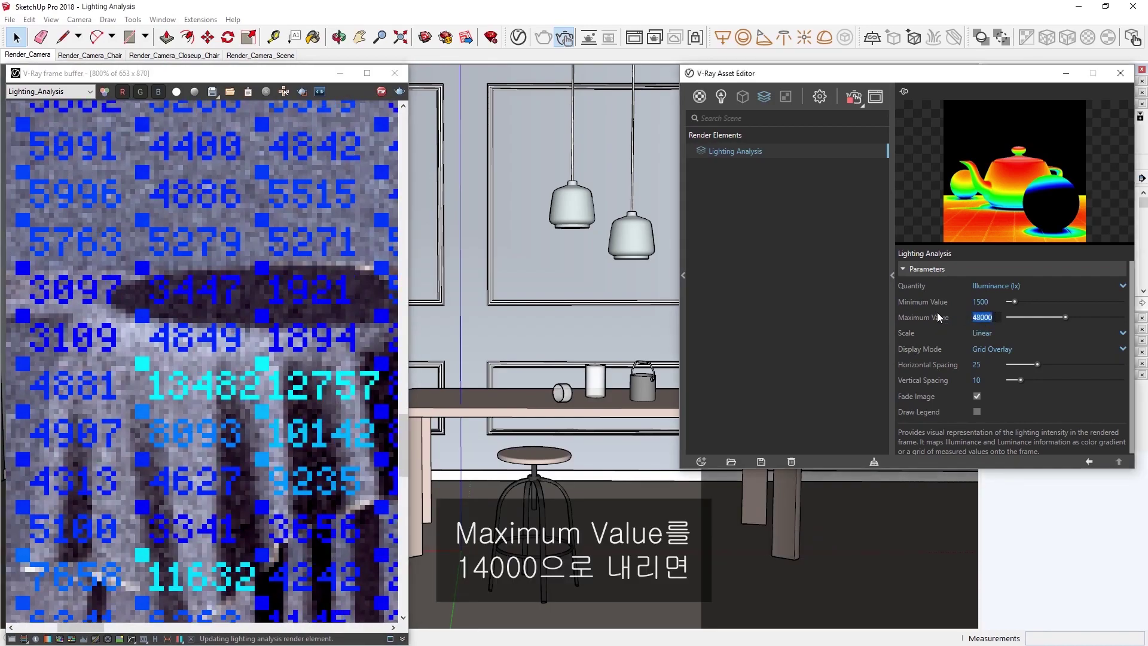
{"action": "type", "text": "14000"}
{"action": "key", "text": "Return"}
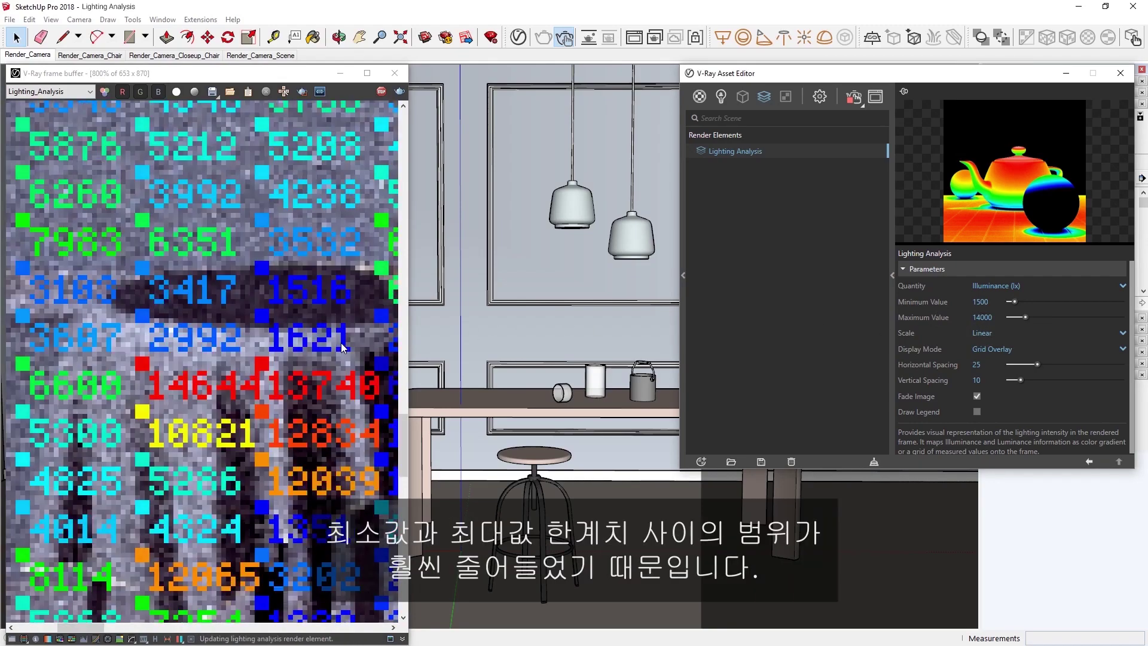
Step: Enable the legend for the Lighting Analysis element and change its display mode to False Colors
{"action": "double_click", "coordinate": [342, 346]}
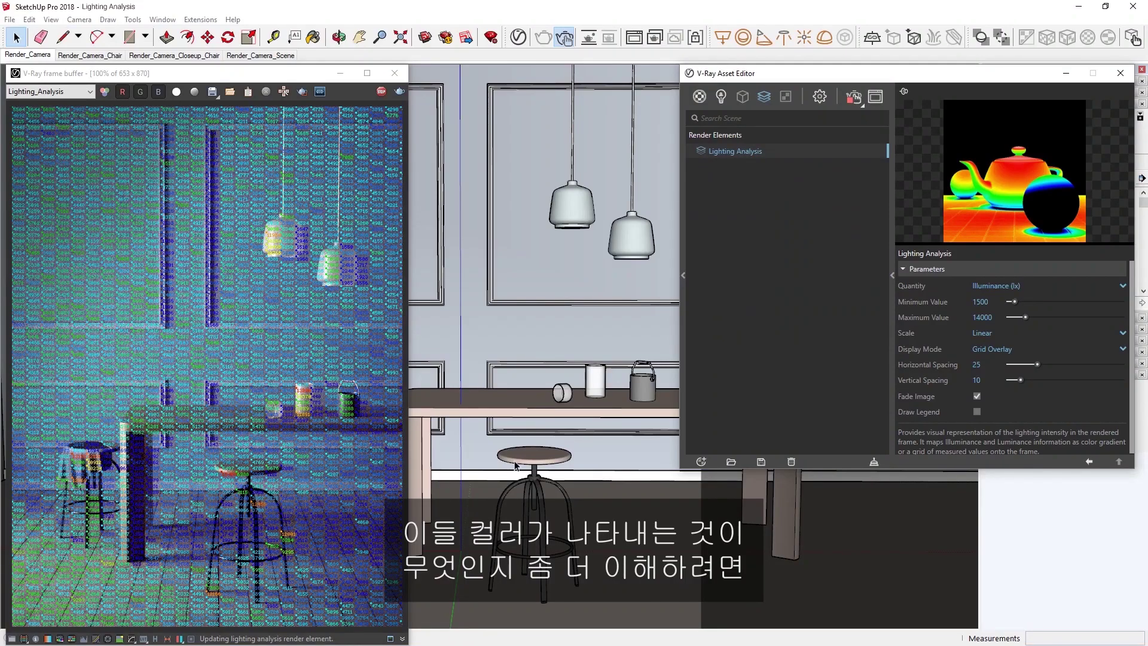
{"action": "left_click", "coordinate": [977, 412]}
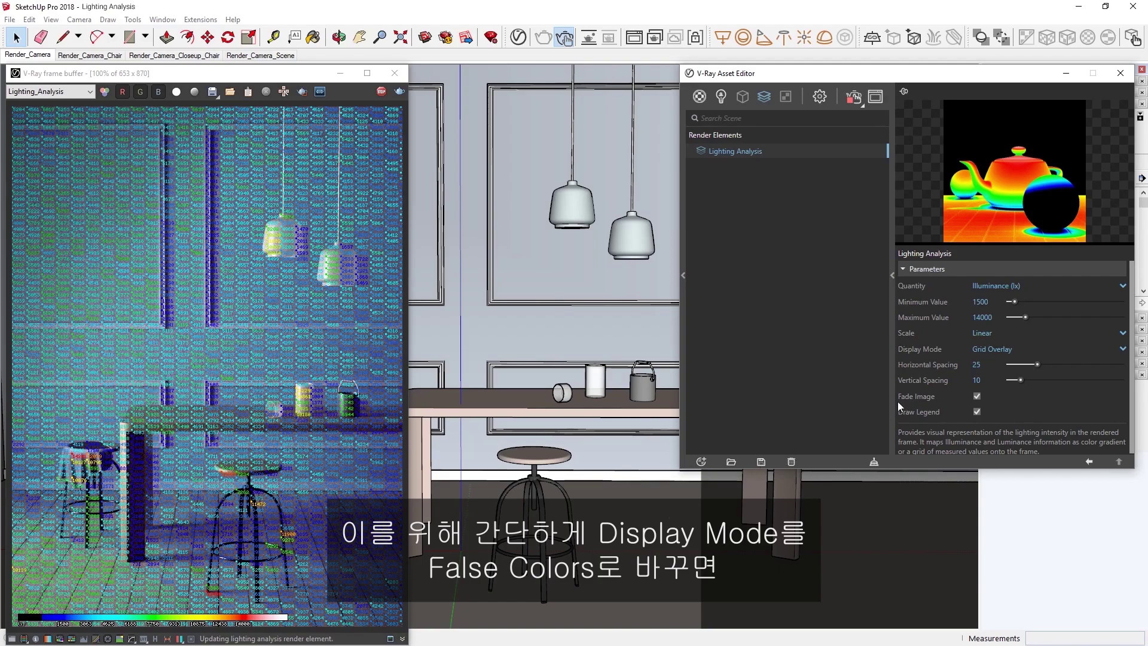
{"action": "left_click", "coordinate": [991, 347]}
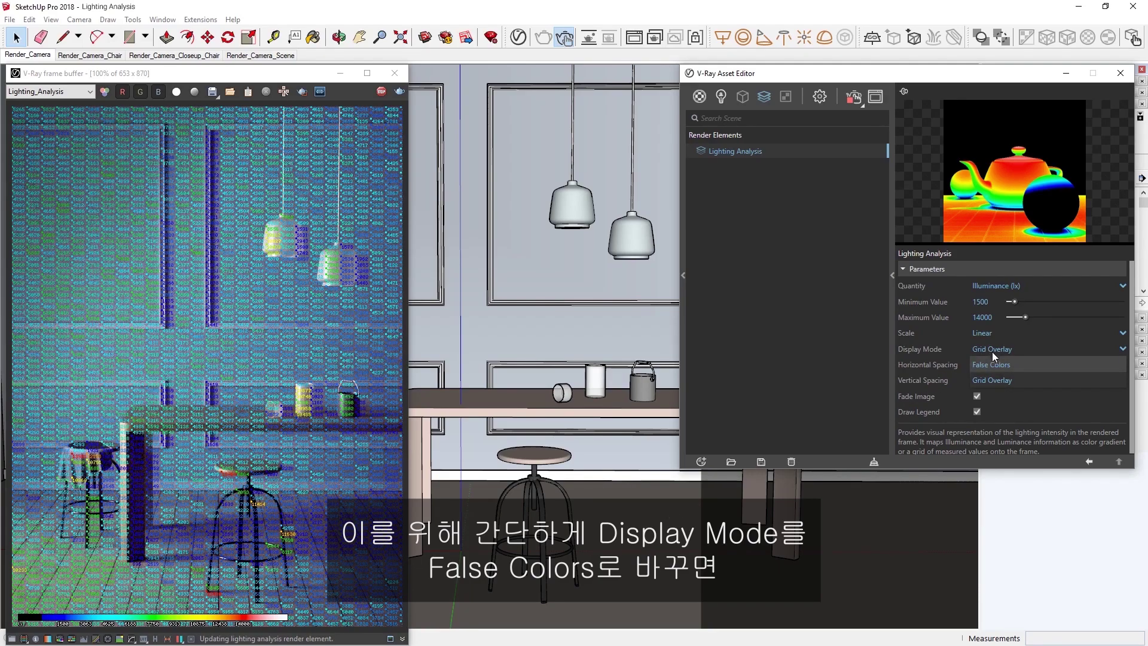
{"action": "left_click", "coordinate": [992, 364]}
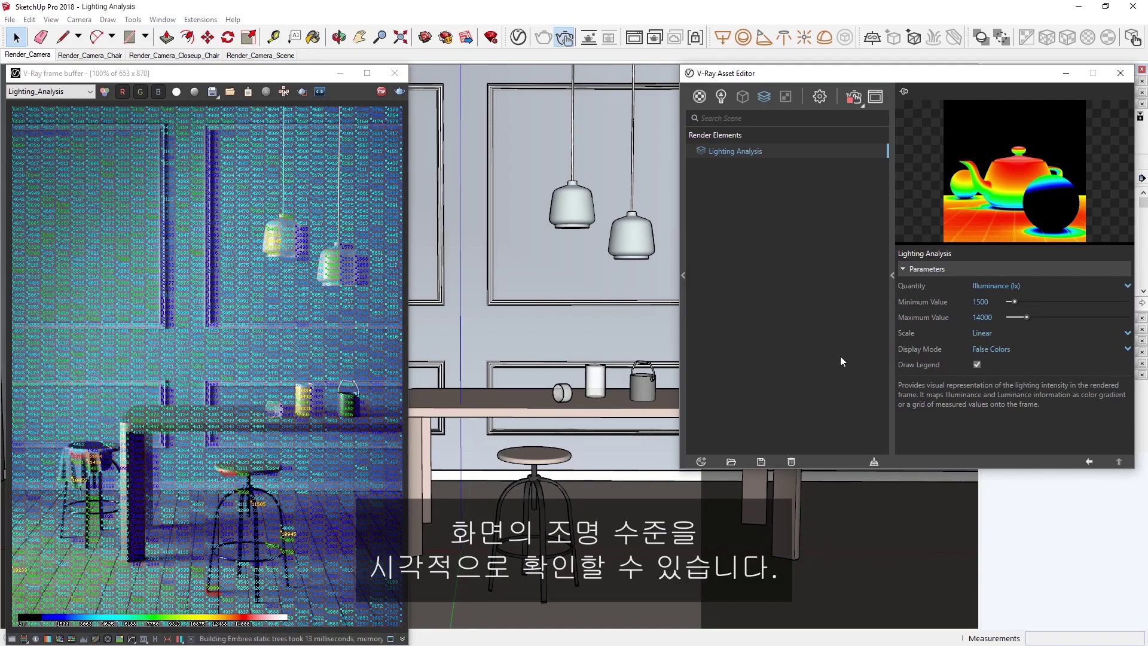